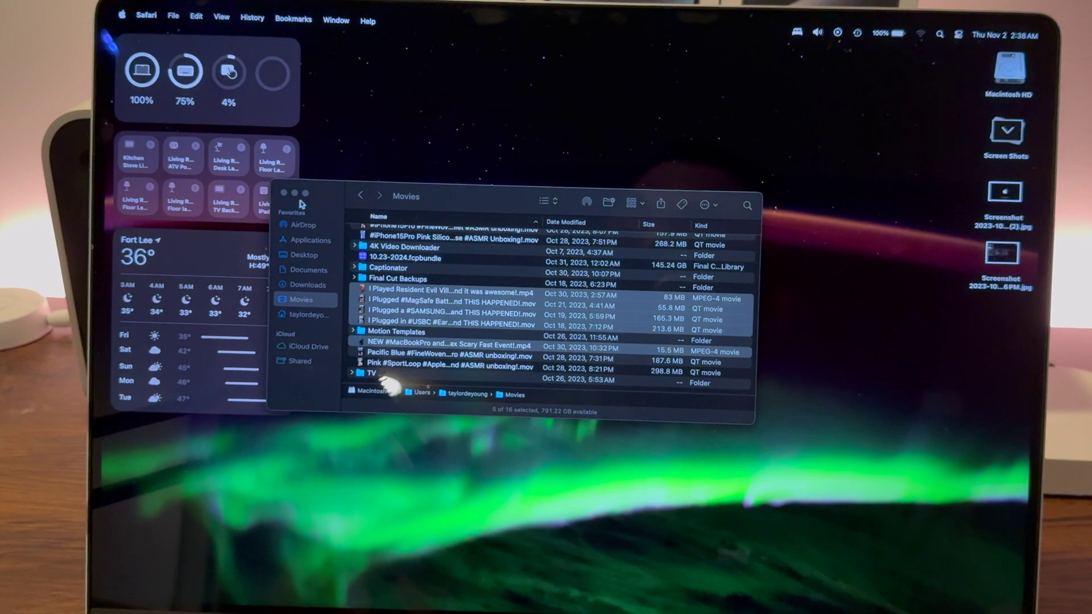
- Close the Movies window, launch AirPort Utility from Launchpad's Other folder, and check Wi-Fi
click(284, 194)
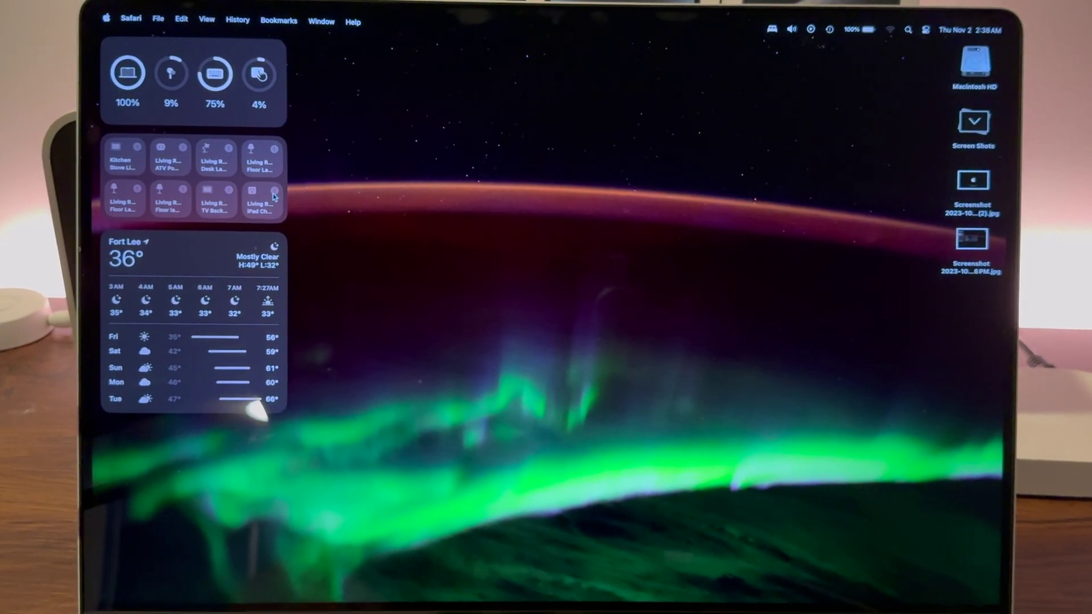
mouse_move(546, 601)
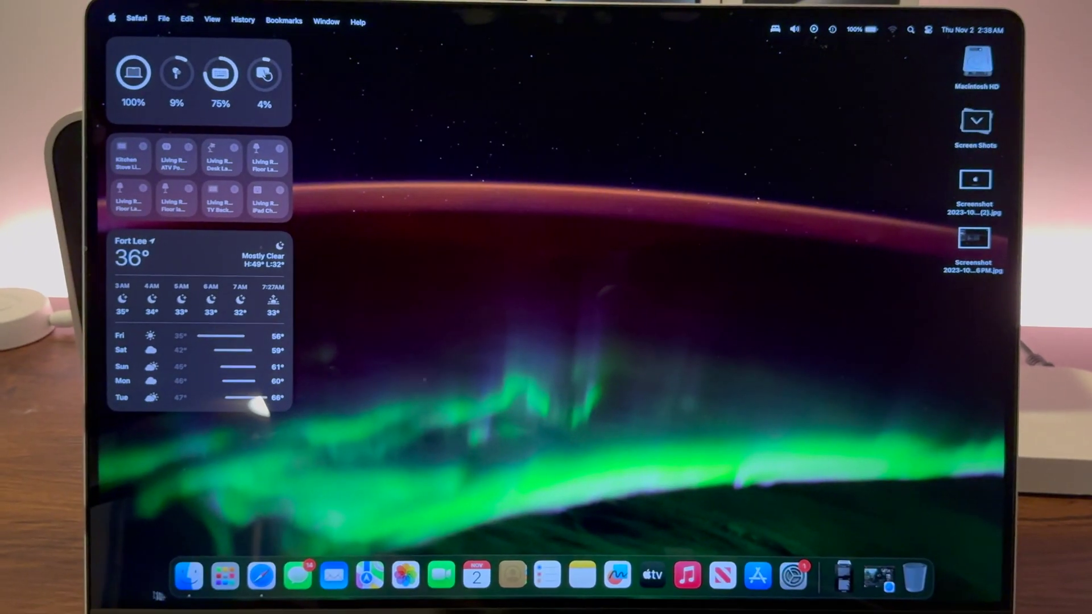
click(225, 577)
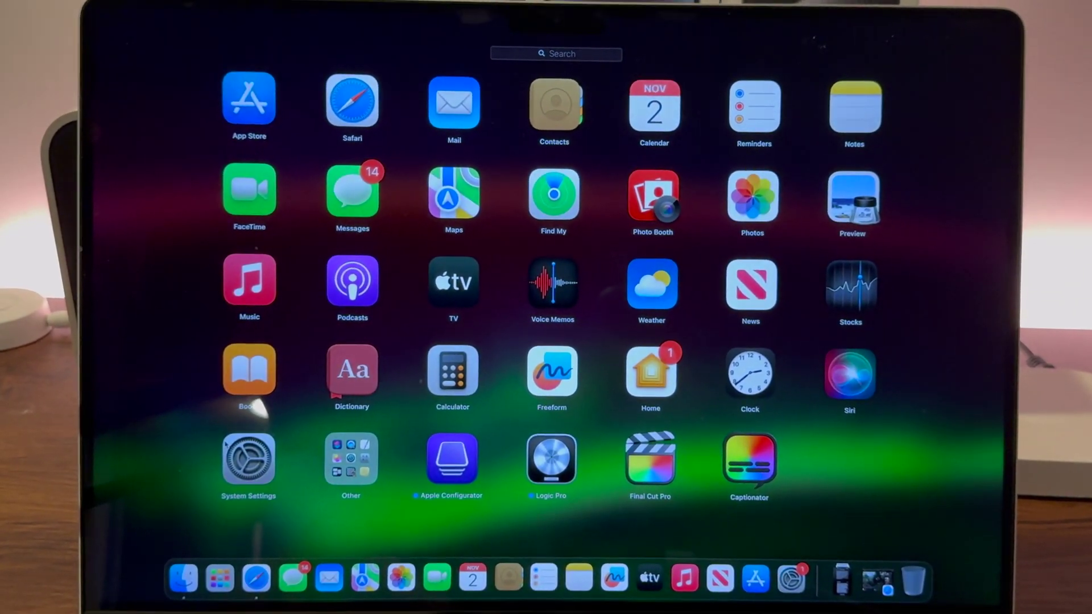
click(355, 459)
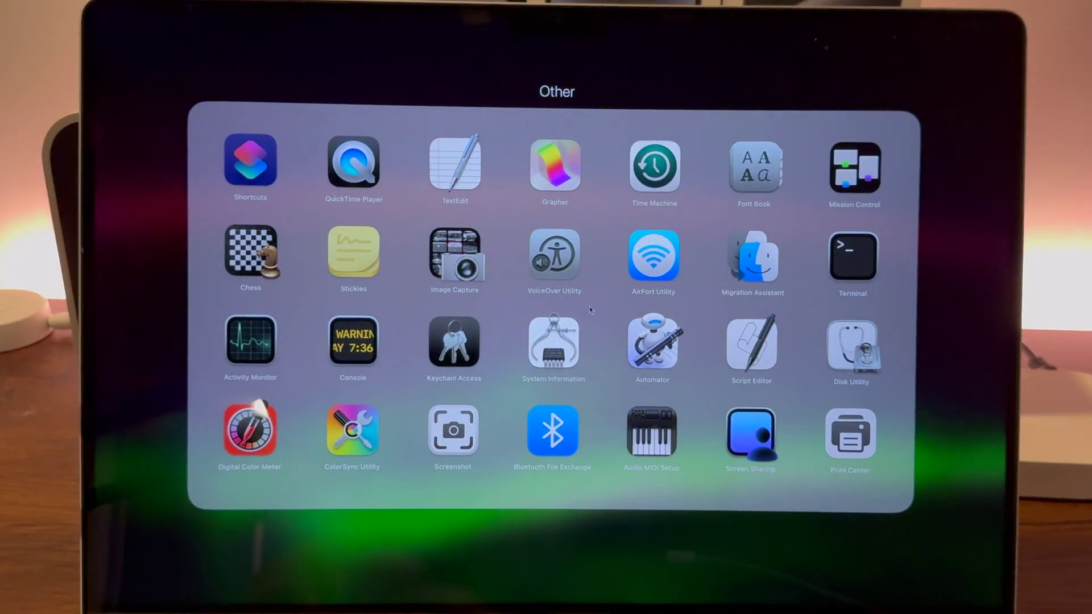
click(655, 256)
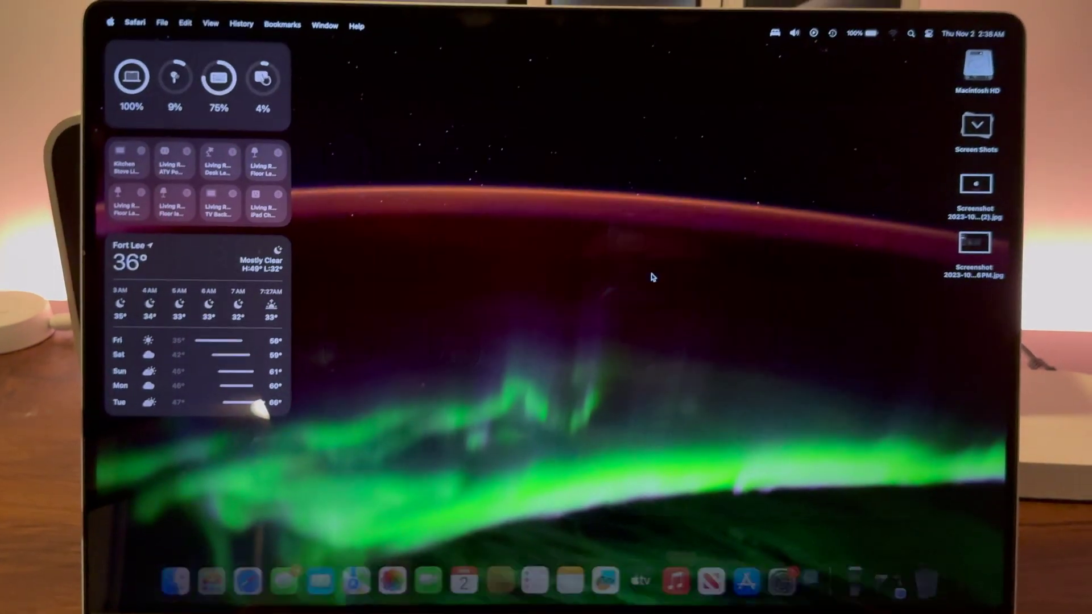
click(892, 29)
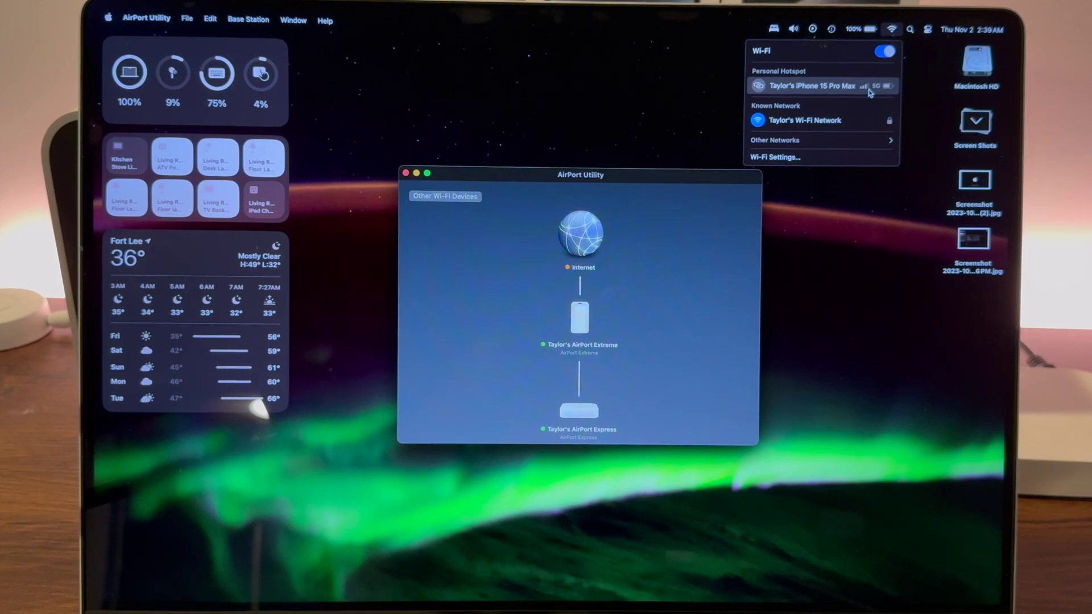
- Restore the selected AirPort Express to default settings from the Base Station menu, confirming the reset
click(579, 410)
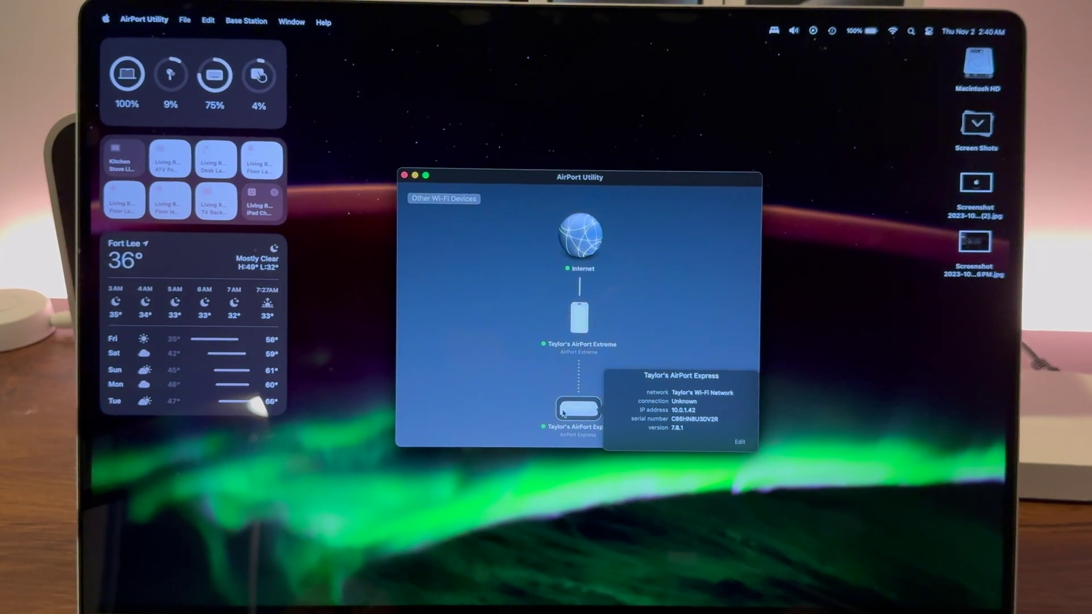
click(247, 21)
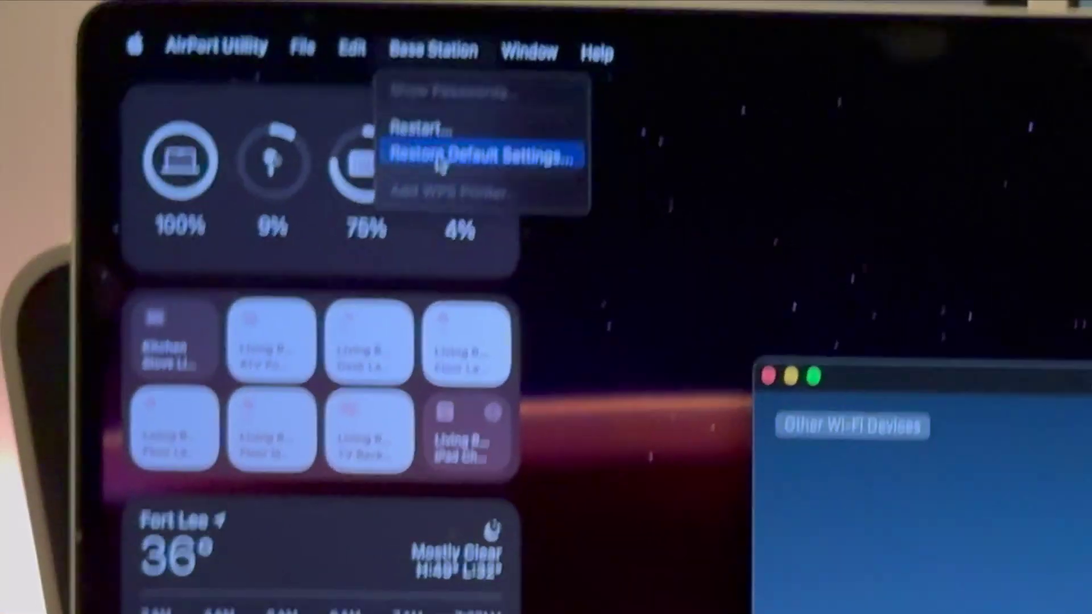
click(320, 92)
click(681, 344)
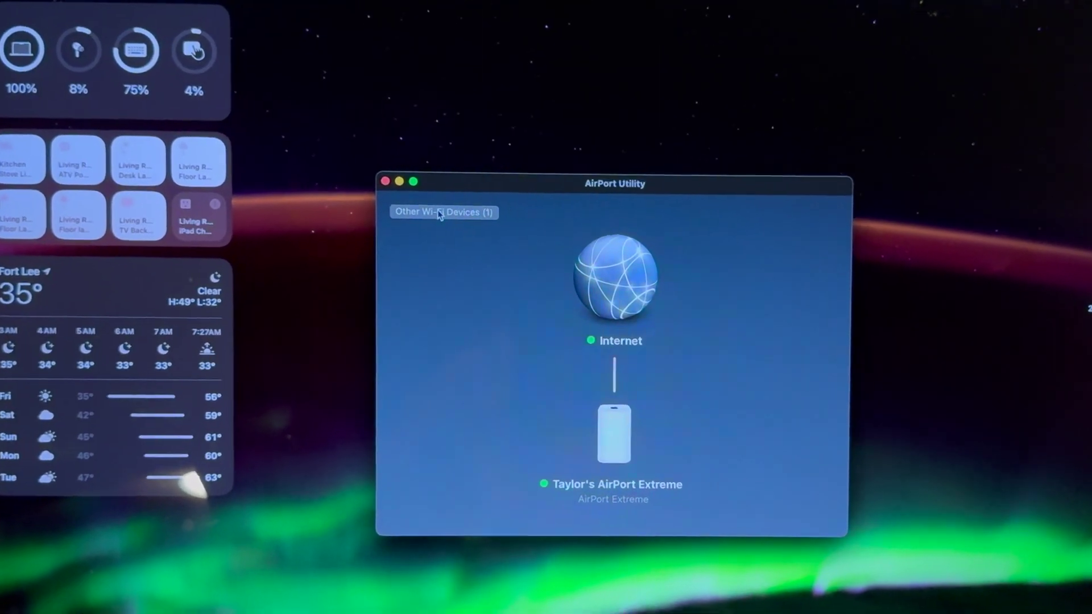
- Begin setting up the newly reset AirPort Express and reach its network settings page
click(441, 214)
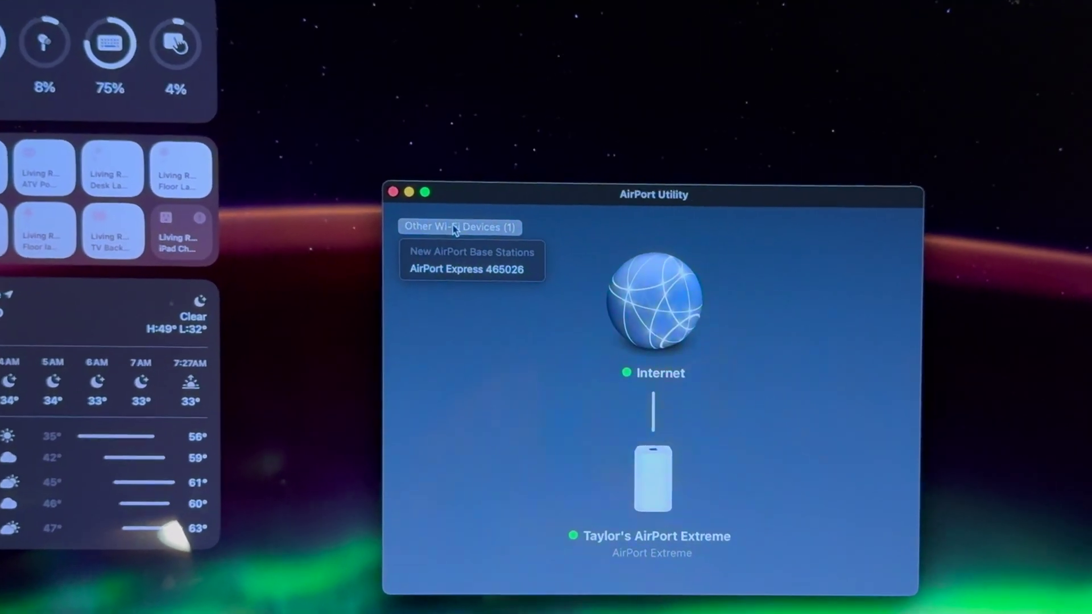
click(478, 256)
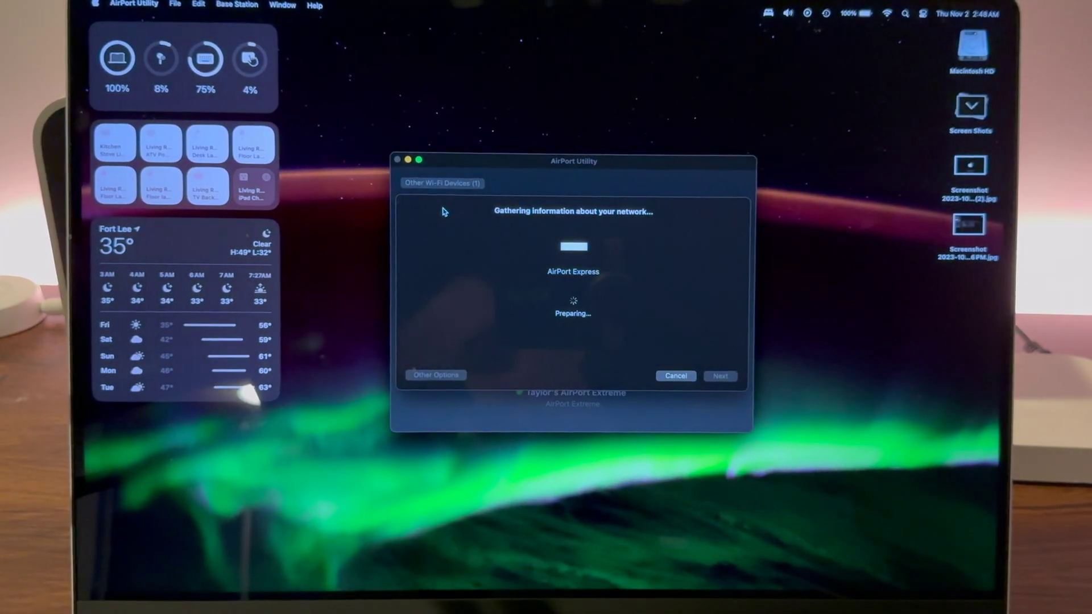
click(437, 375)
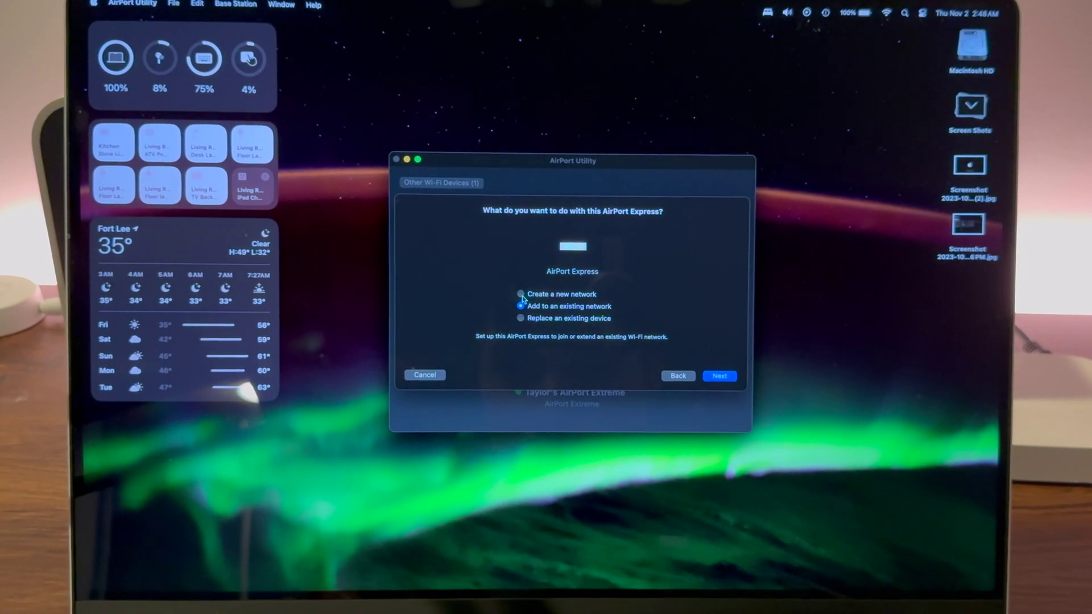
click(721, 376)
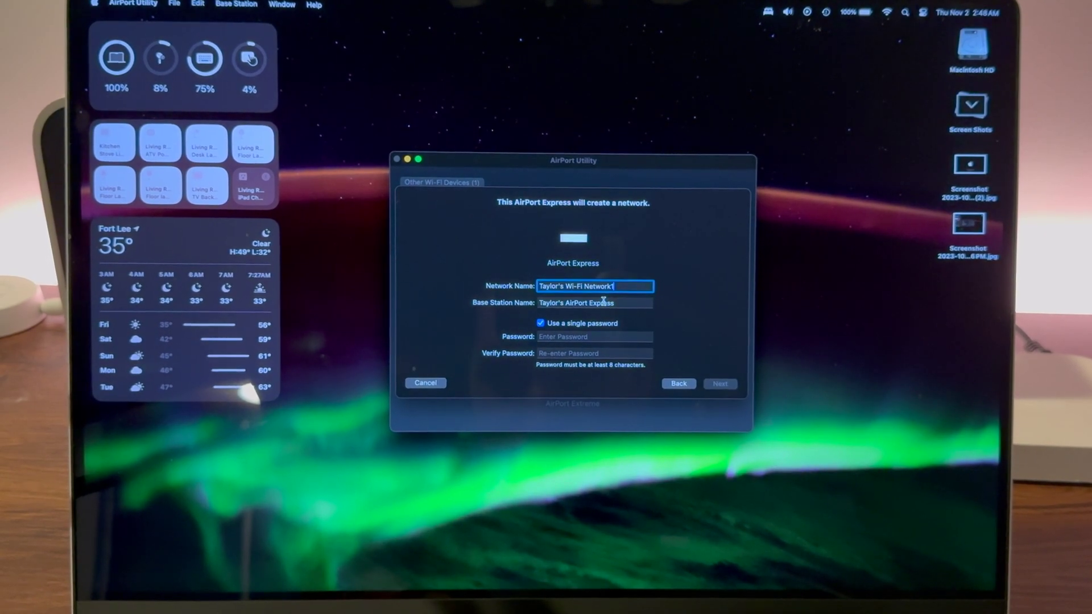
- Enter the network password, pass the guest network step, and complete setup of Taylor's Wi-Fi Network1
click(578, 337)
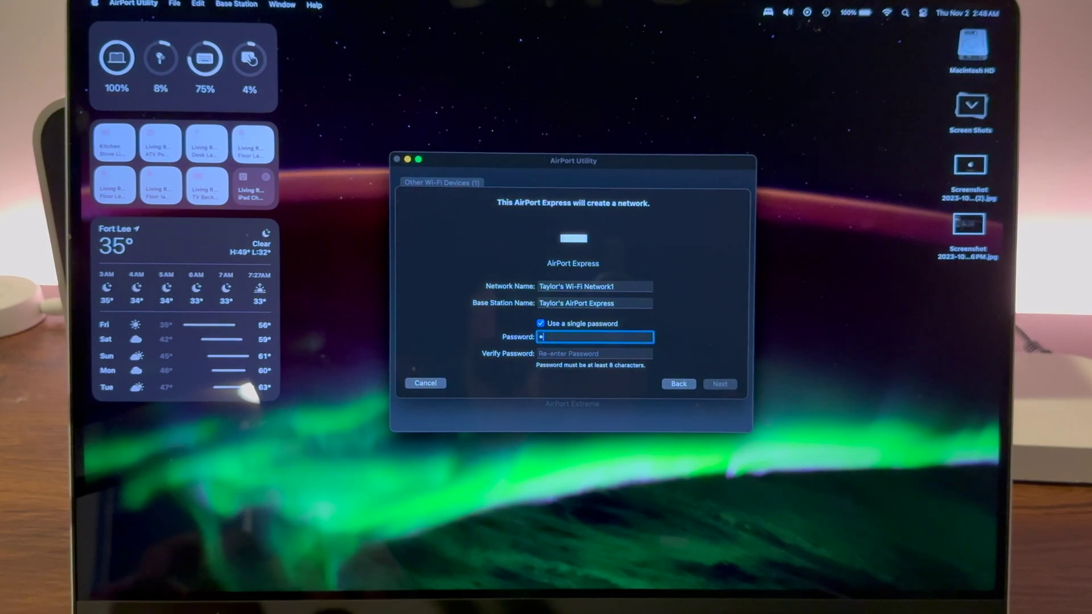
text(•)
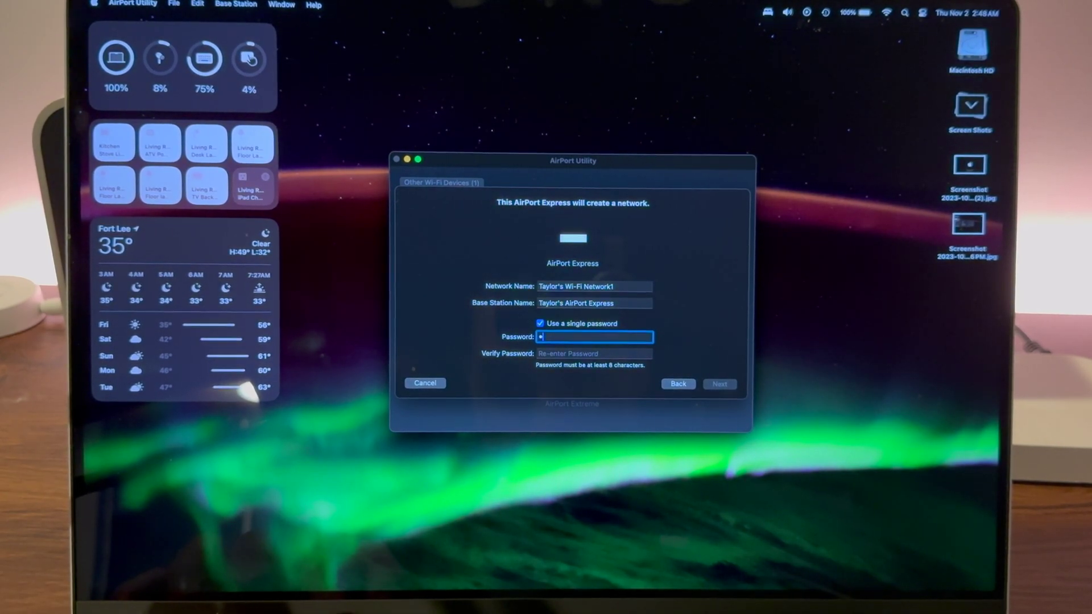
text(••)
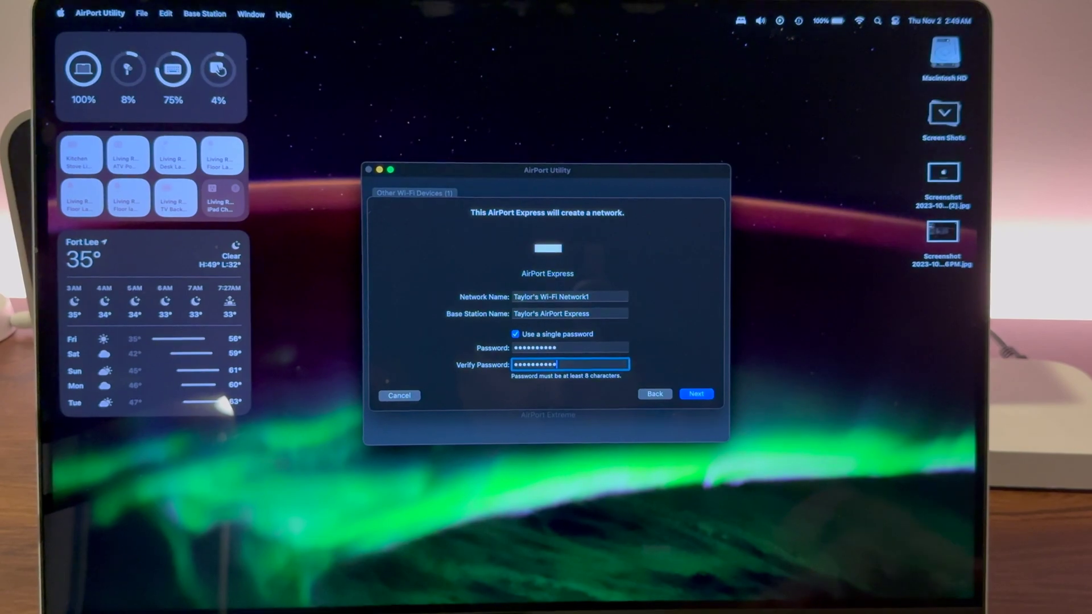
click(698, 413)
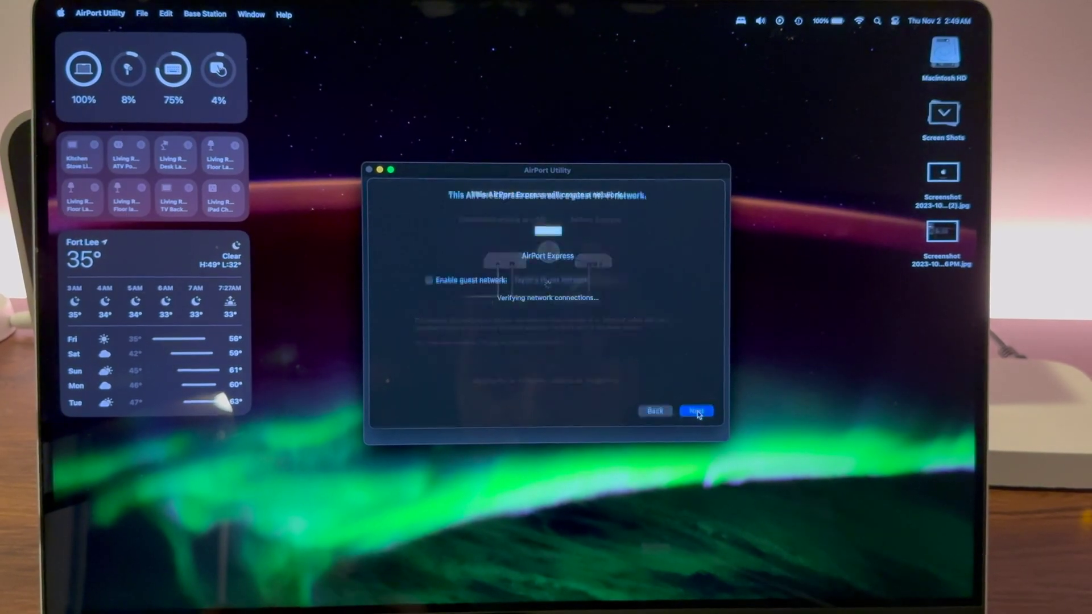
click(697, 413)
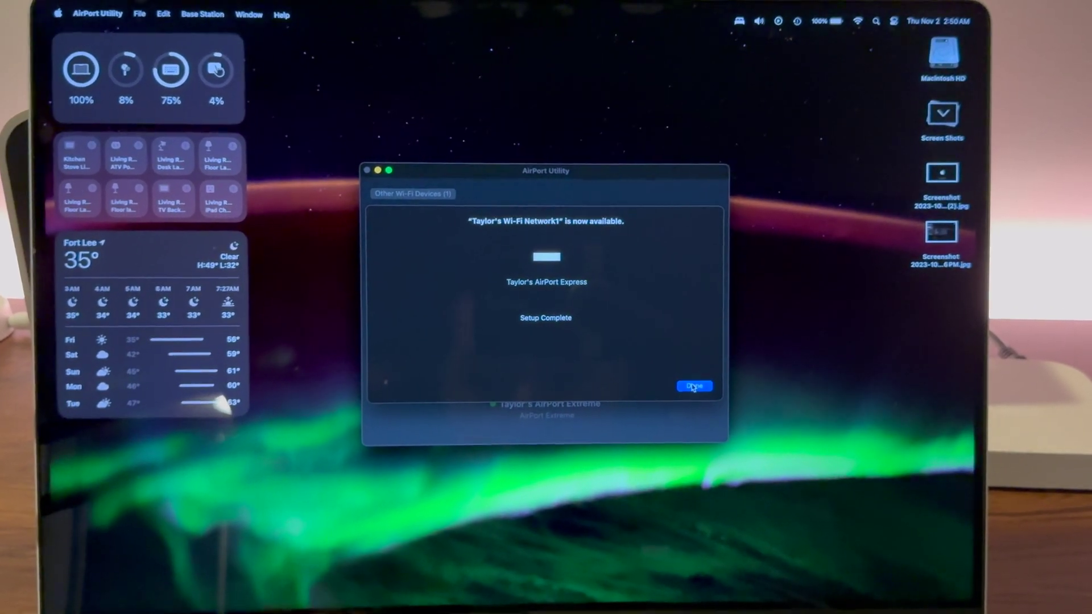
click(693, 385)
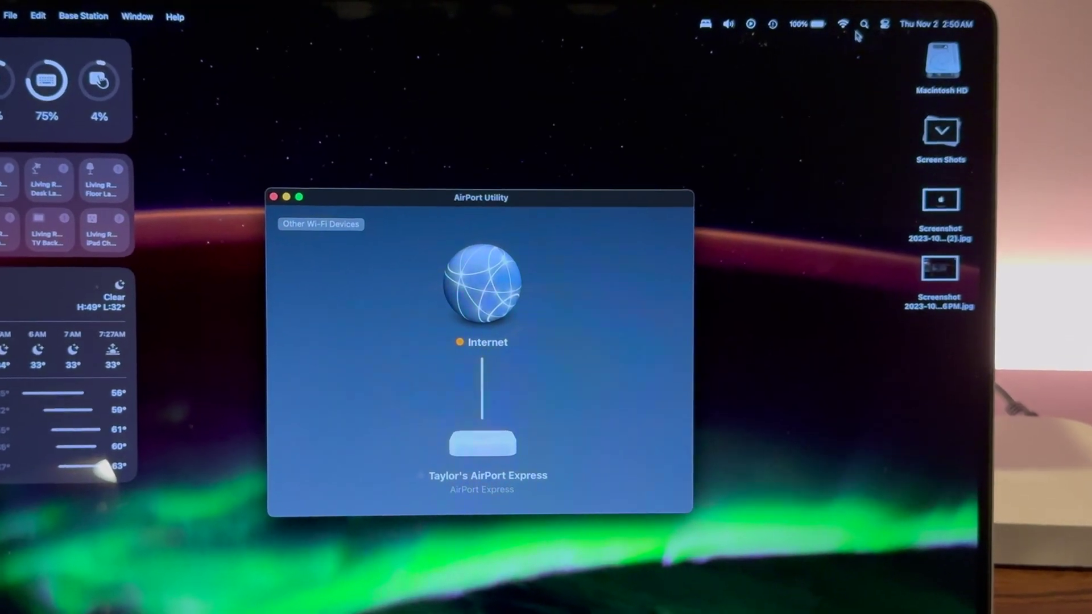
- Set the Express's Wireless network mode to join Taylor's Wi-Fi Network and apply the update
click(843, 24)
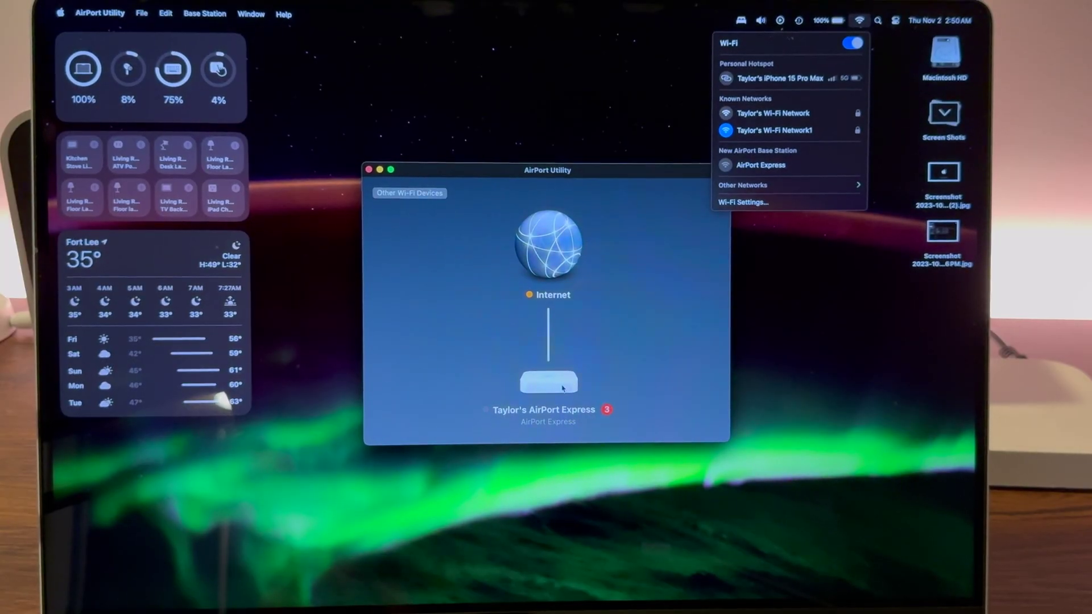
click(563, 388)
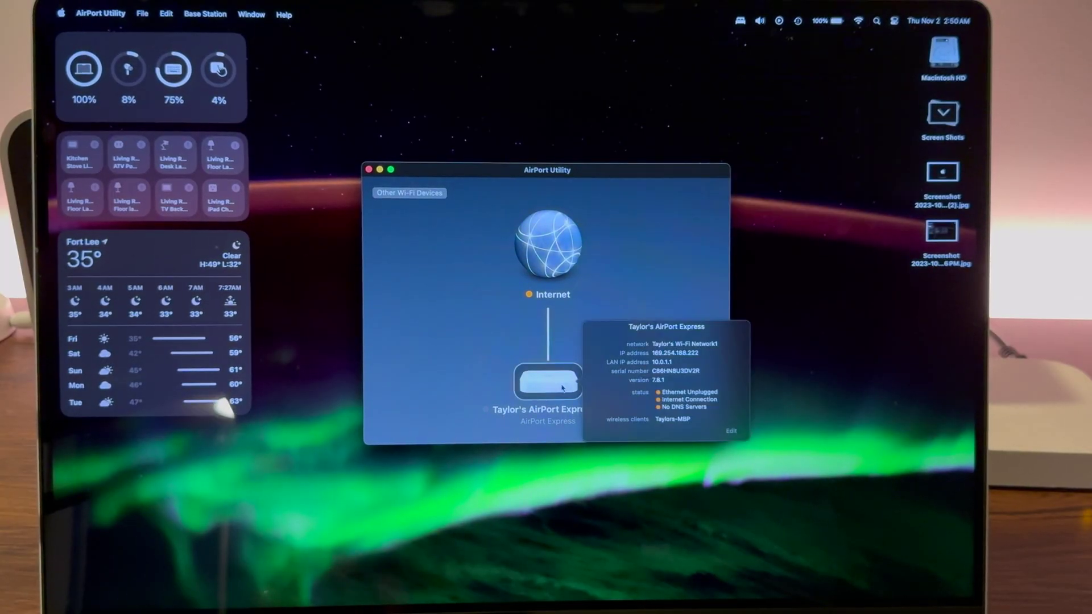
click(729, 430)
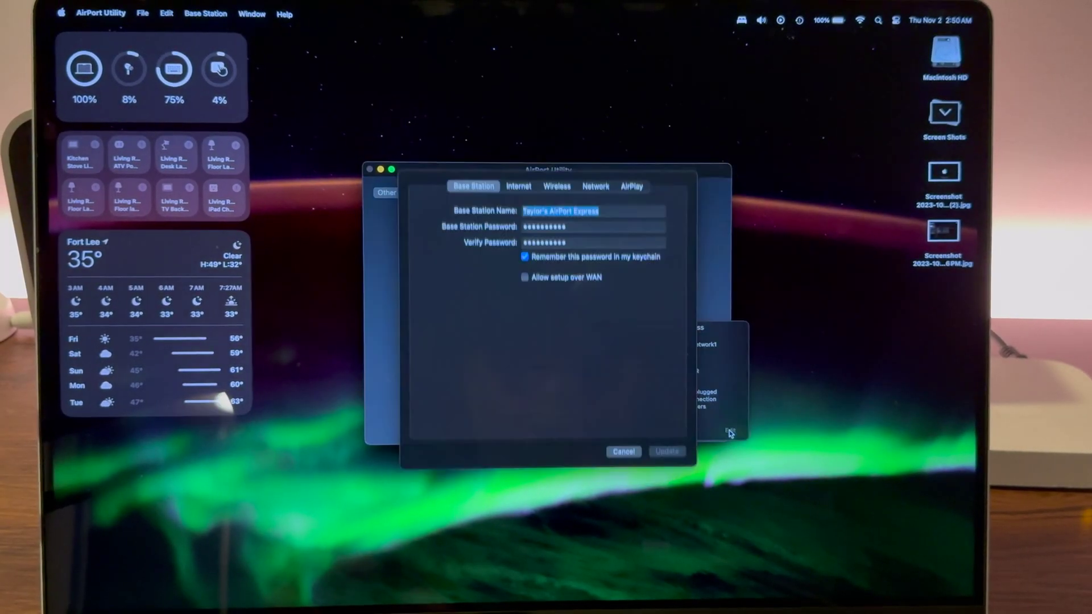
click(552, 194)
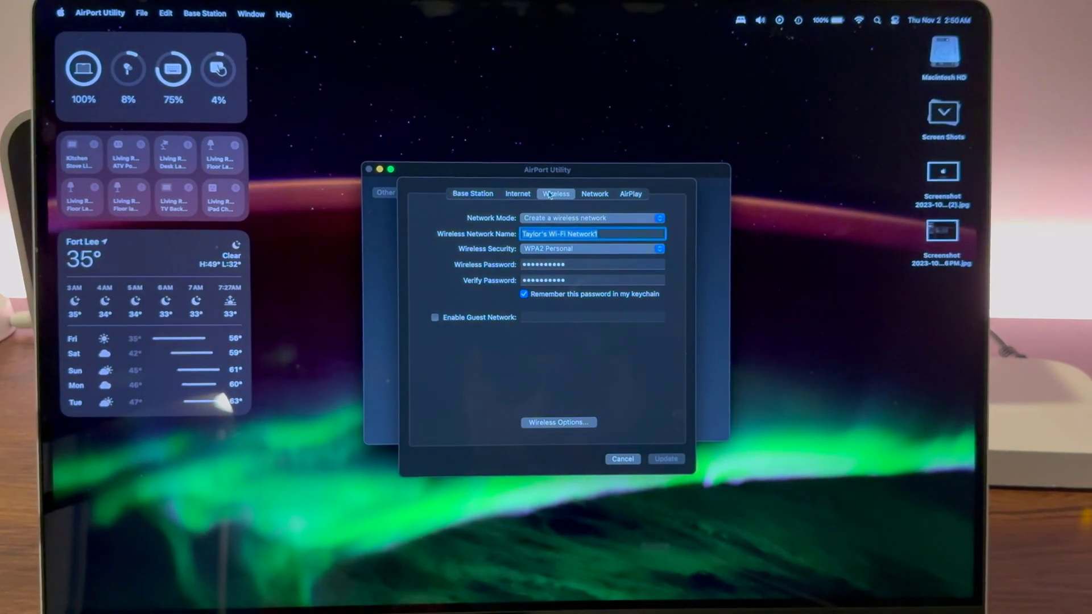
click(561, 219)
click(563, 230)
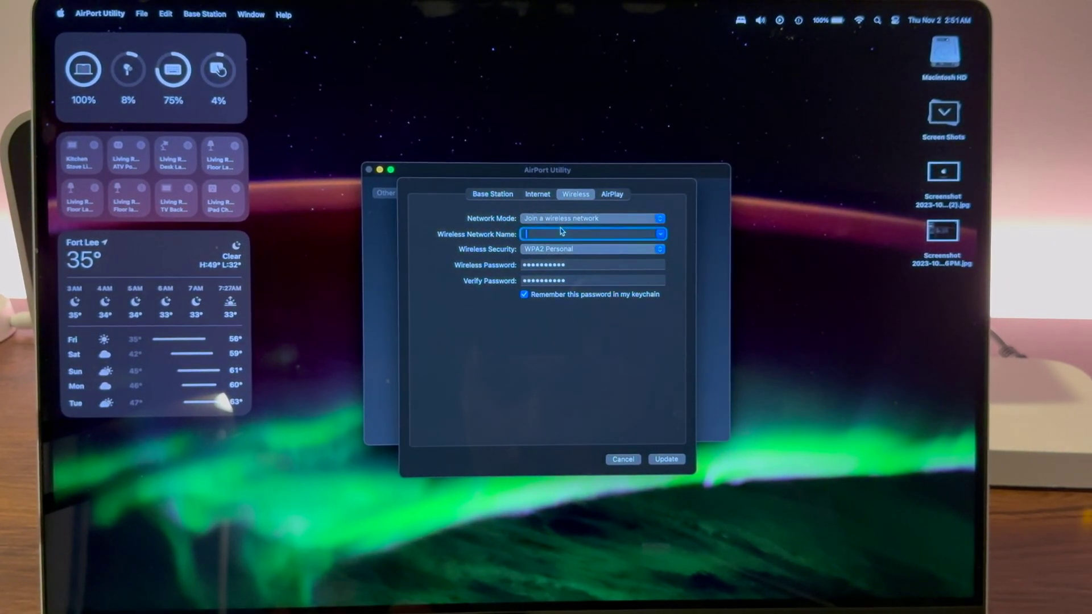
click(660, 234)
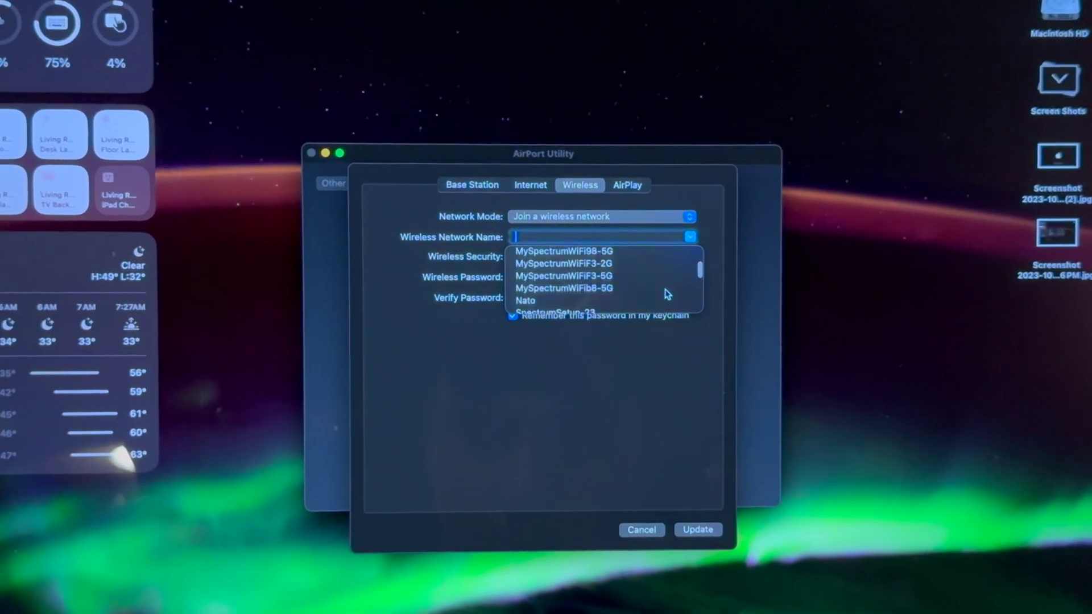
scroll(664, 290, down, 2)
scroll(664, 289, down, 2)
scroll(665, 289, down, 2)
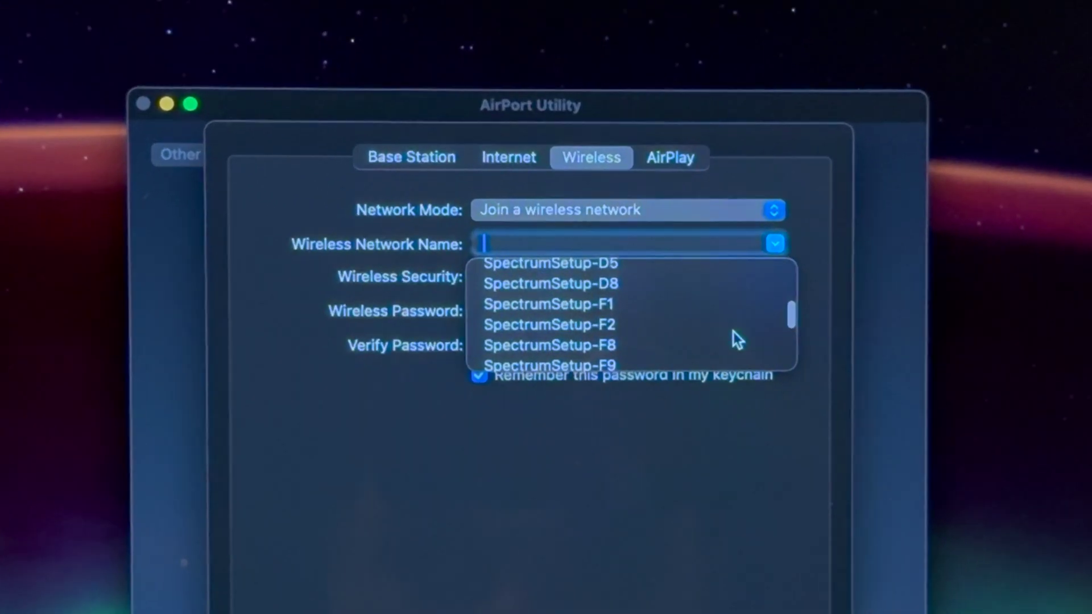
scroll(664, 289, down, 2)
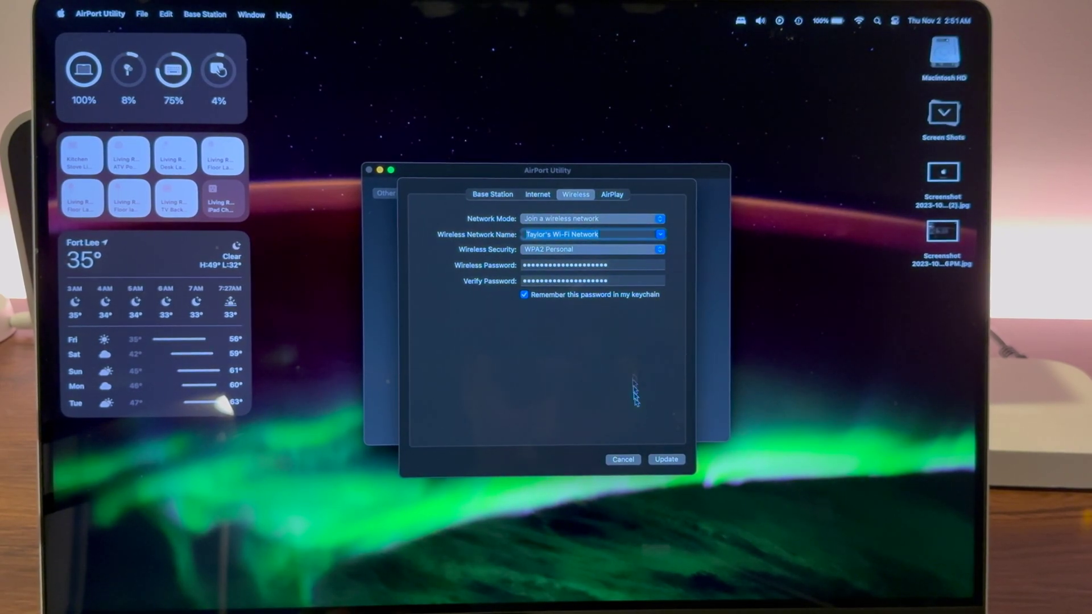
click(661, 462)
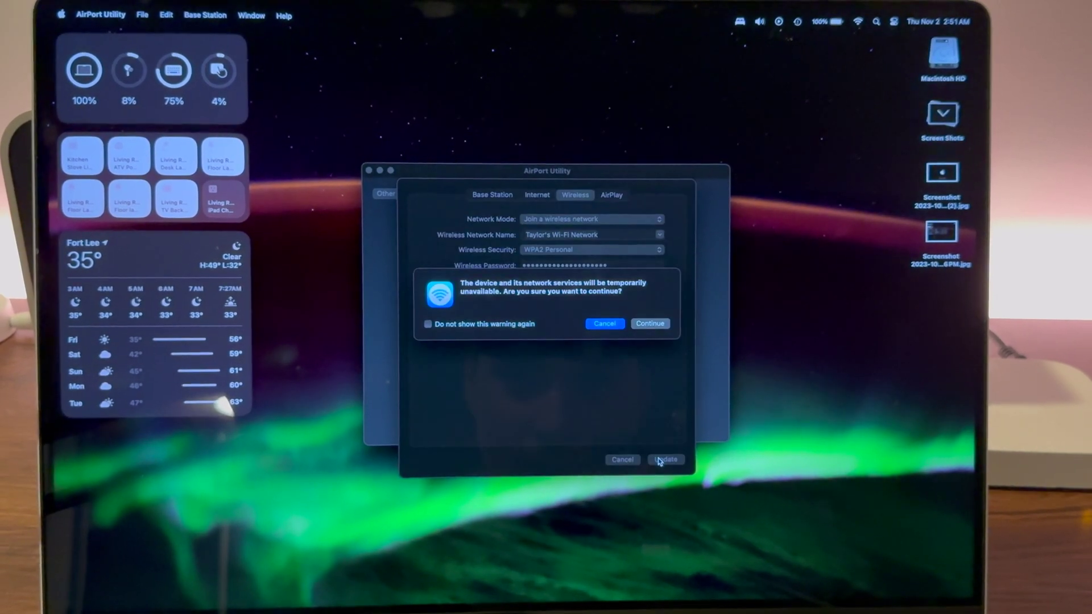
click(651, 323)
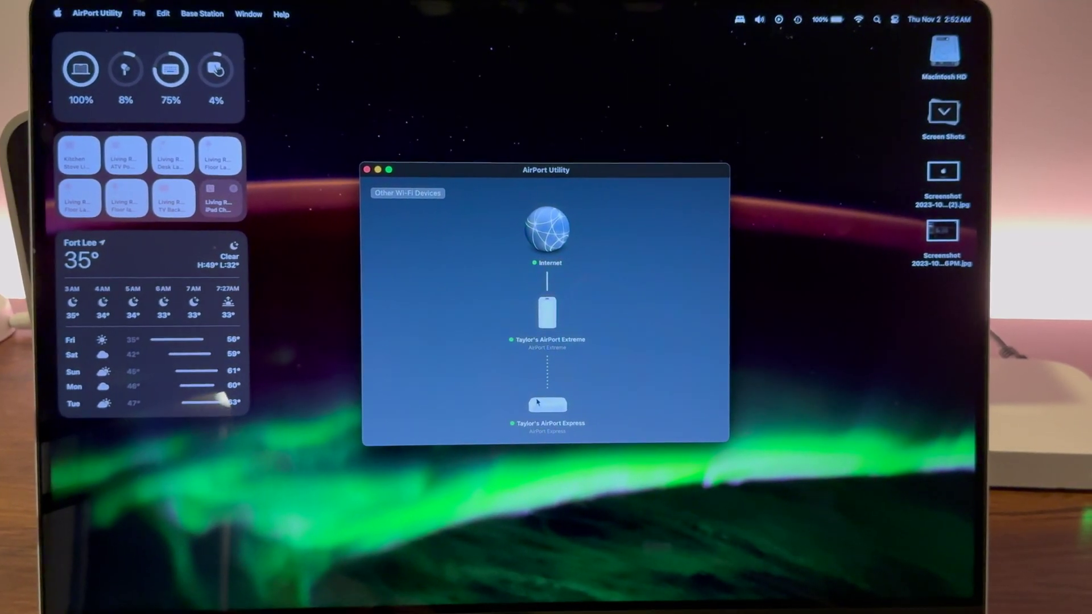
- In the Express's AirPlay settings, name the speaker iPod HiFi, add a password, and update
click(538, 402)
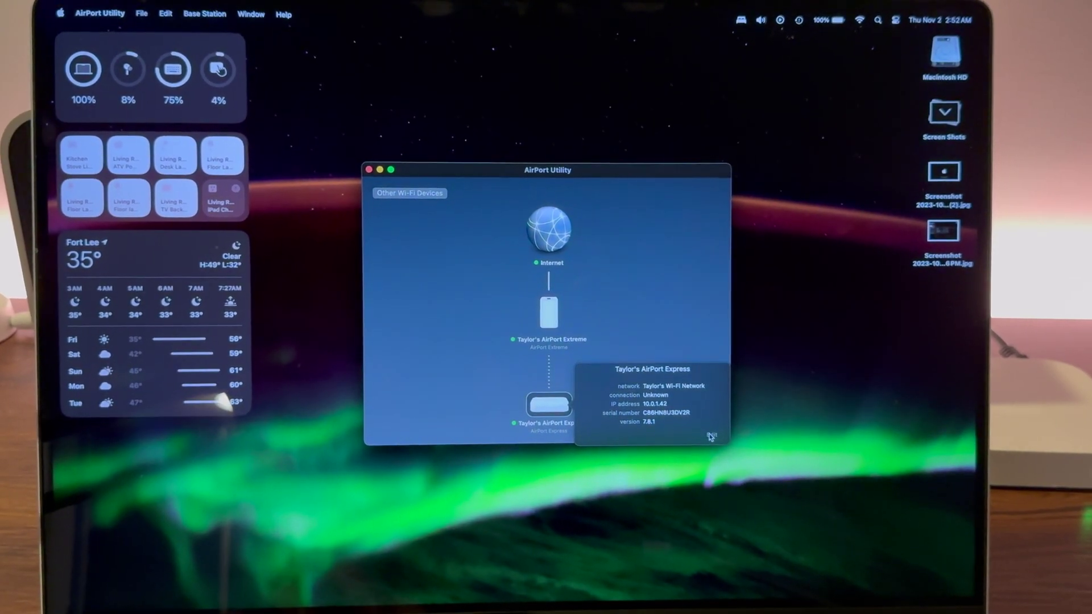
click(711, 436)
click(613, 194)
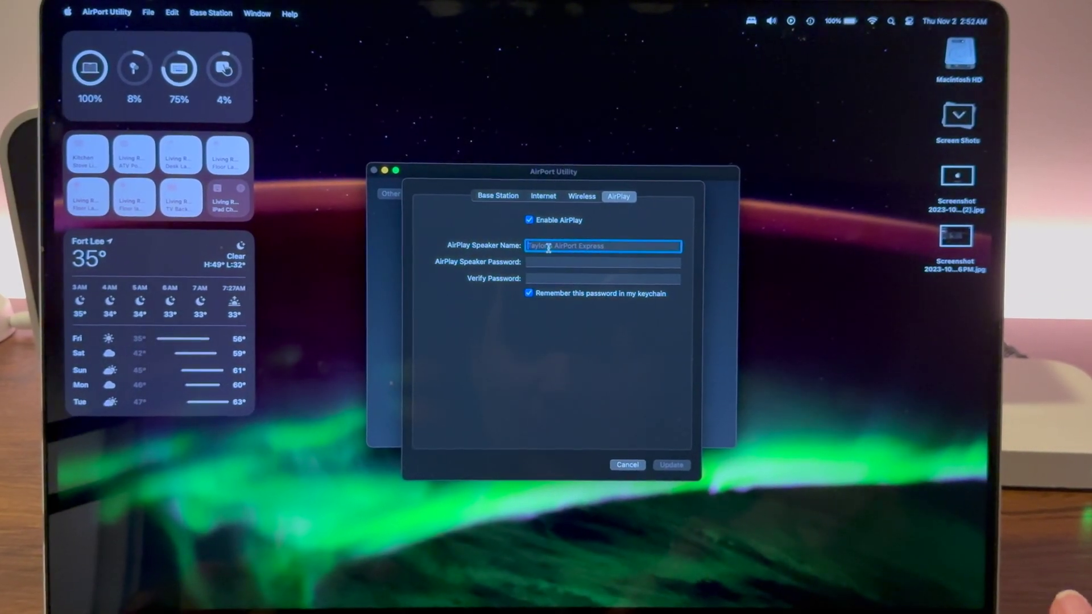
text(iPod HiFi)
click(547, 262)
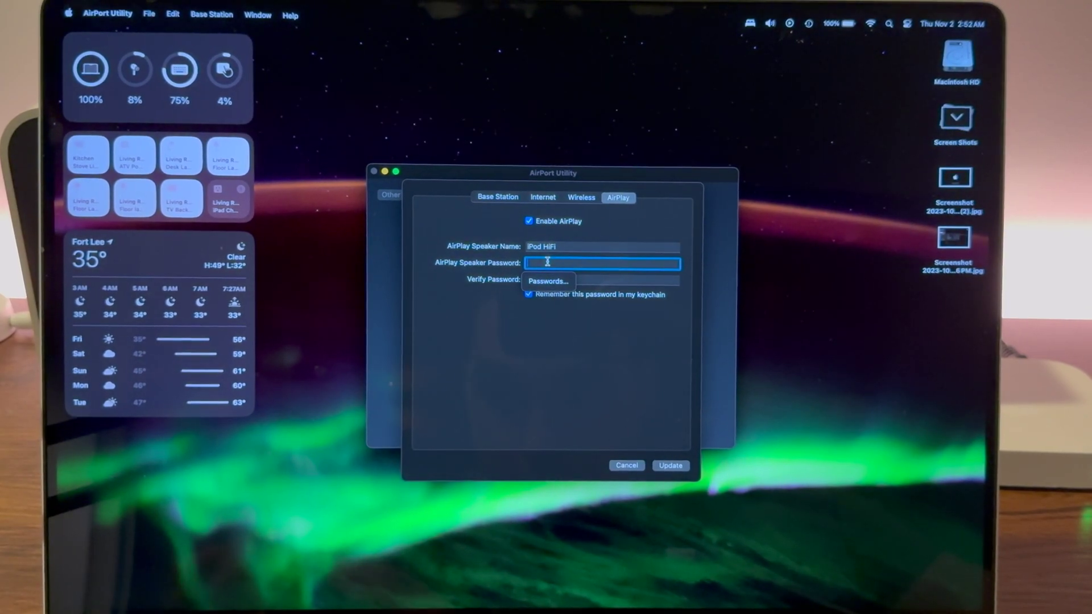
text(•)
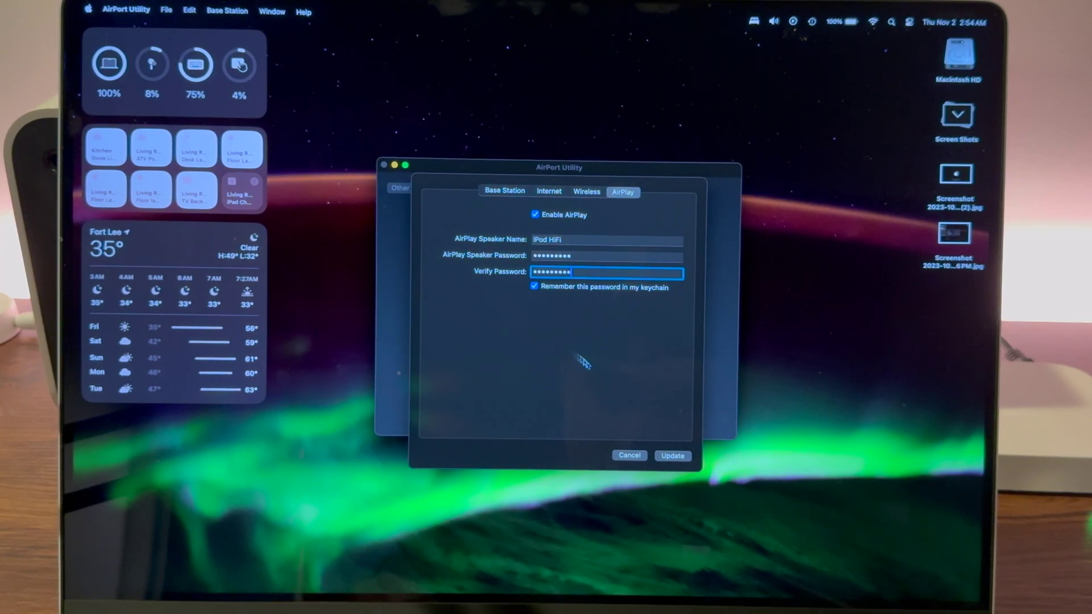
click(672, 456)
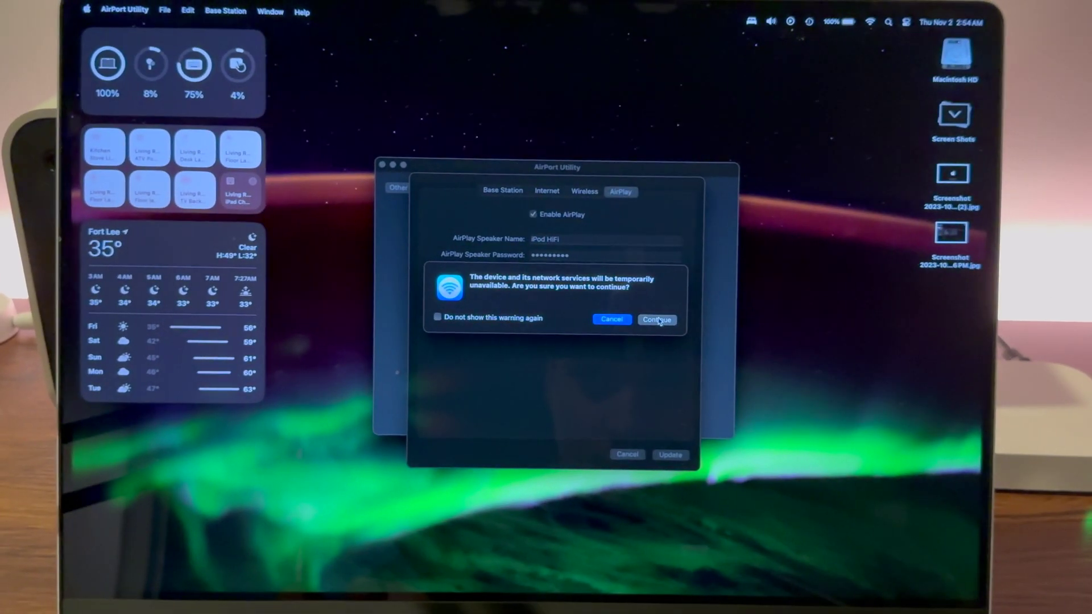